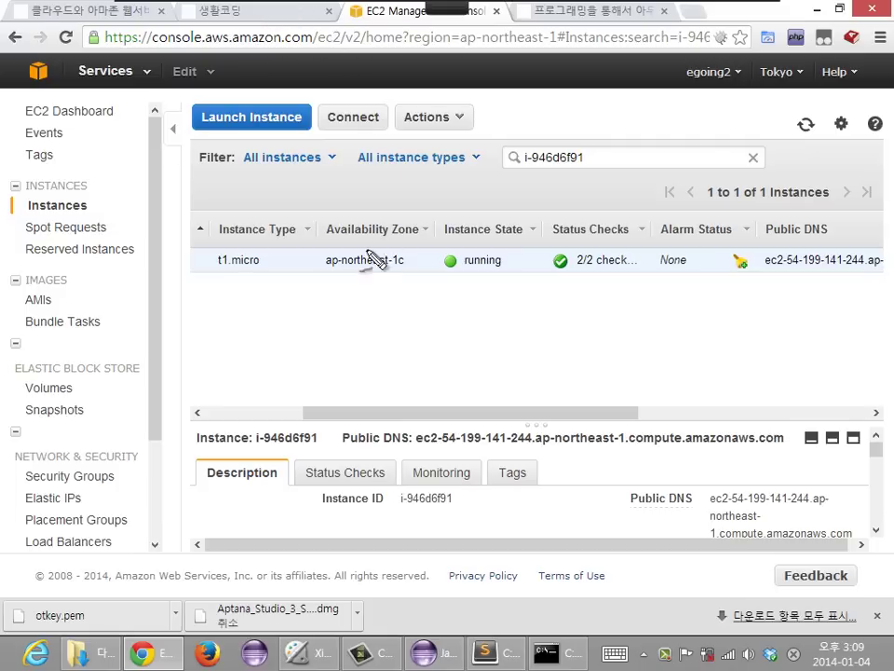
# Write "SSH" with the red pen over the instance list, underline it and circle it.
pyautogui.moveTo(343, 272); pyautogui.dragTo(346, 357)
pyautogui.moveTo(377, 307)
pyautogui.mouseDown()
pyautogui.moveTo(389, 304)
pyautogui.moveTo(390, 354)
pyautogui.mouseUp()
pyautogui.moveTo(420, 271)
pyautogui.mouseDown()
pyautogui.moveTo(417, 350)
pyautogui.moveTo(460, 316)
pyautogui.mouseUp()
pyautogui.moveTo(453, 270); pyautogui.dragTo(456, 355)
pyautogui.moveTo(325, 380)
pyautogui.mouseDown()
pyautogui.moveTo(492, 376)
pyautogui.moveTo(499, 400)
pyautogui.mouseUp()
pyautogui.moveTo(509, 363); pyautogui.dragTo(508, 402)
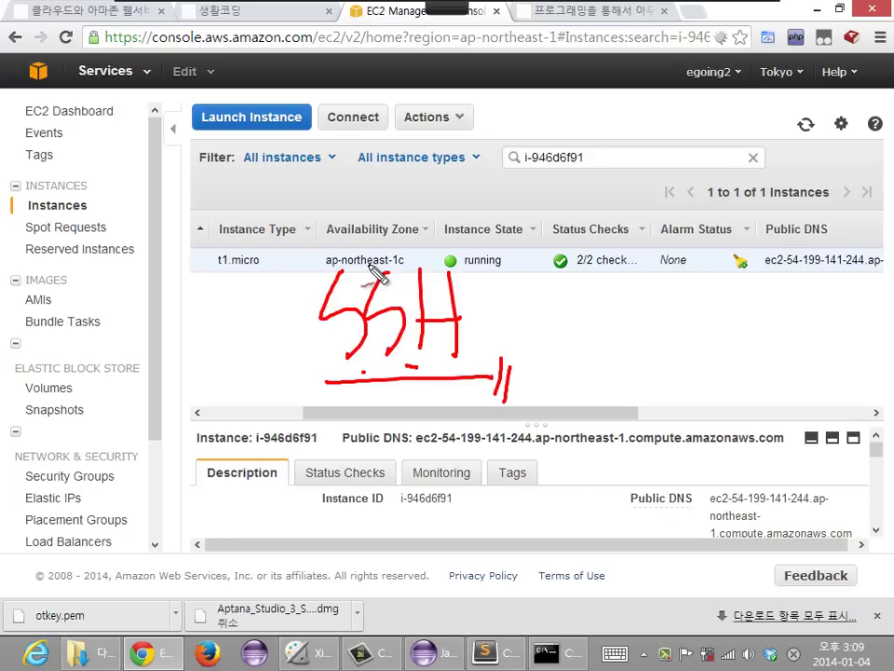
pyautogui.moveTo(368, 385)
pyautogui.mouseDown()
pyautogui.moveTo(449, 254)
pyautogui.moveTo(414, 384)
pyautogui.moveTo(279, 396)
pyautogui.mouseUp()
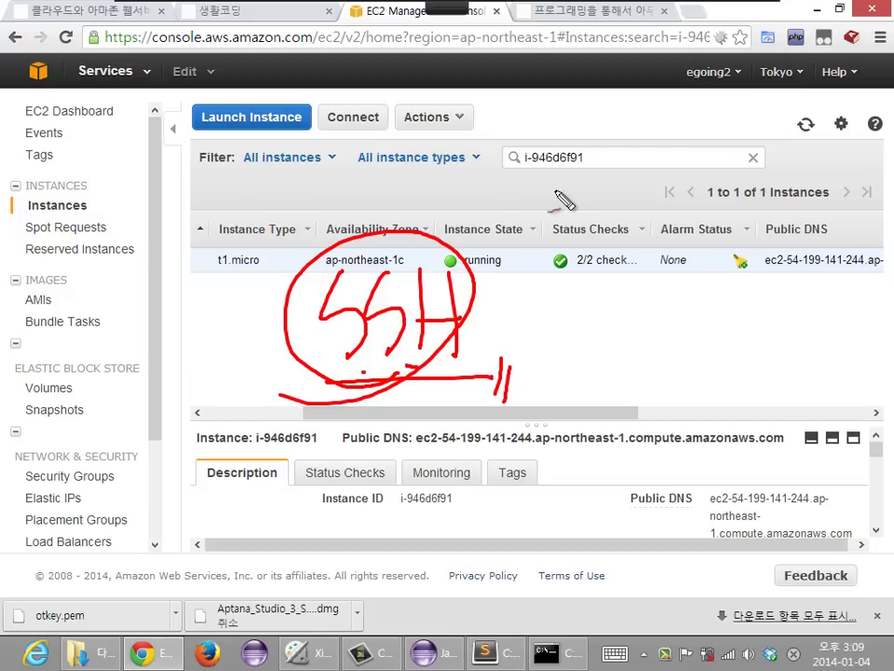
# Write "GUI" with the red pen beside "SSH", underline it and add small marks above it.
pyautogui.moveTo(578, 302)
pyautogui.mouseDown()
pyautogui.moveTo(566, 349)
pyautogui.moveTo(648, 309)
pyautogui.moveTo(669, 354)
pyautogui.moveTo(689, 354)
pyautogui.mouseUp()
pyautogui.moveTo(546, 382)
pyautogui.mouseDown()
pyautogui.moveTo(694, 388)
pyautogui.moveTo(694, 406)
pyautogui.mouseUp()
pyautogui.moveTo(715, 376); pyautogui.dragTo(708, 408)
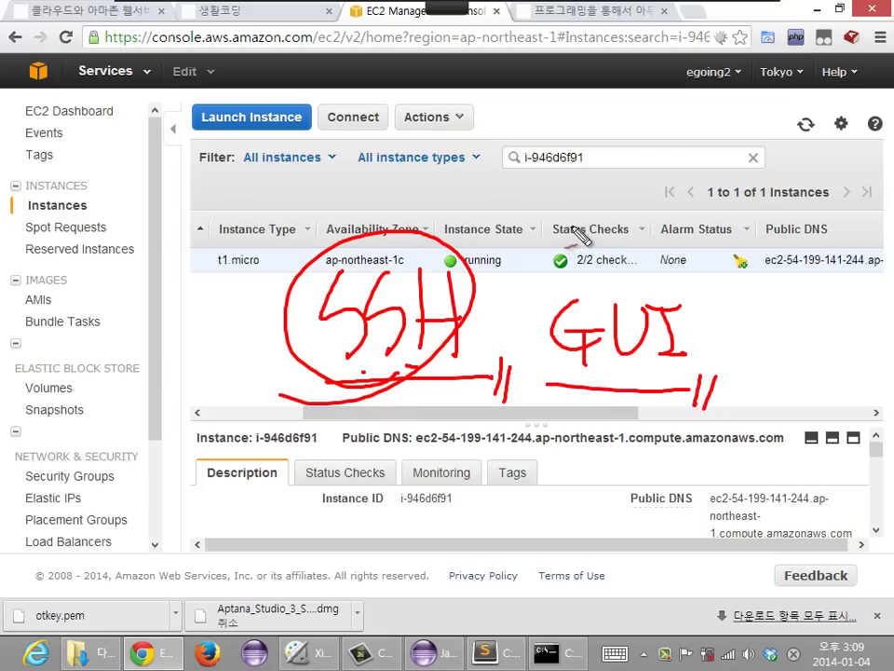
pyautogui.moveTo(531, 289)
pyautogui.mouseDown()
pyautogui.moveTo(648, 284)
pyautogui.moveTo(688, 293)
pyautogui.mouseUp()
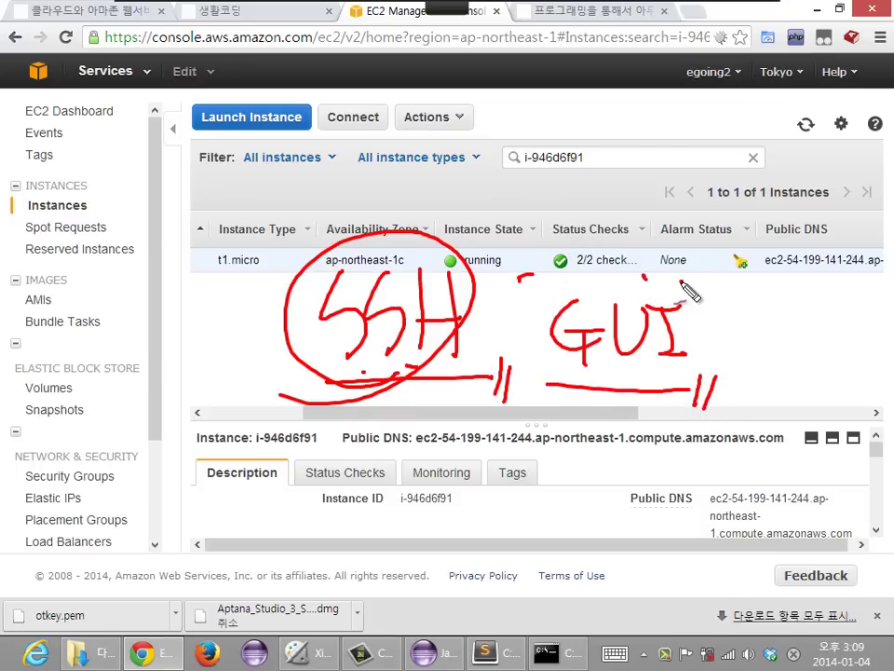
pyautogui.click(548, 291)
pyautogui.click(603, 281)
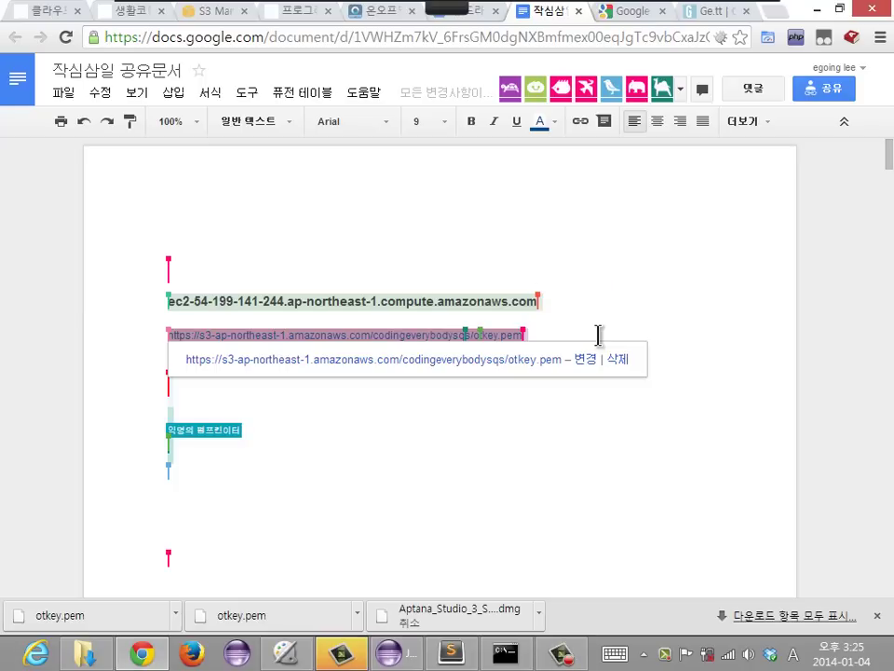
# Switch from the shared document to the AWS console and open the EC2 dashboard.
pyautogui.click(547, 300)
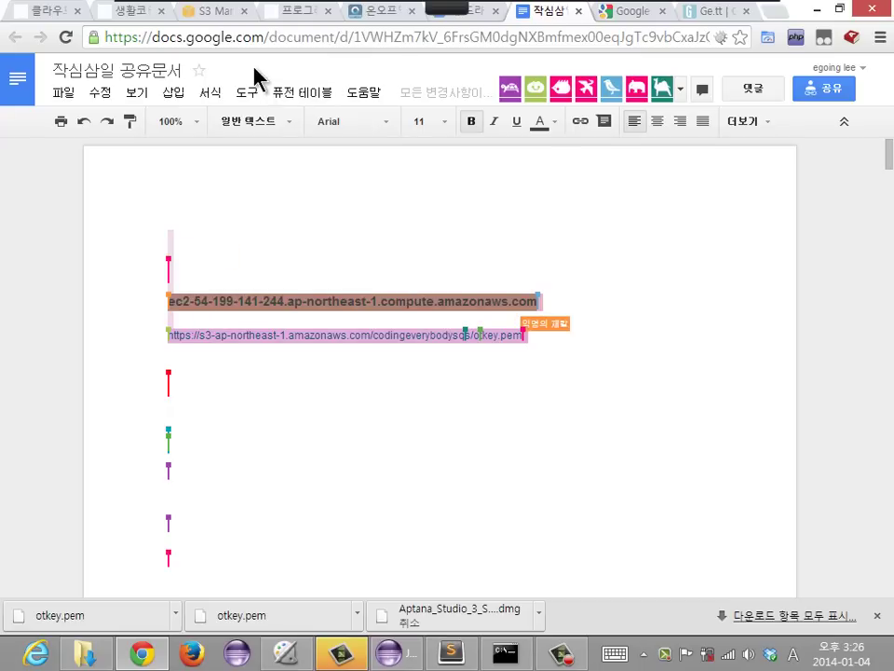
pyautogui.click(218, 13)
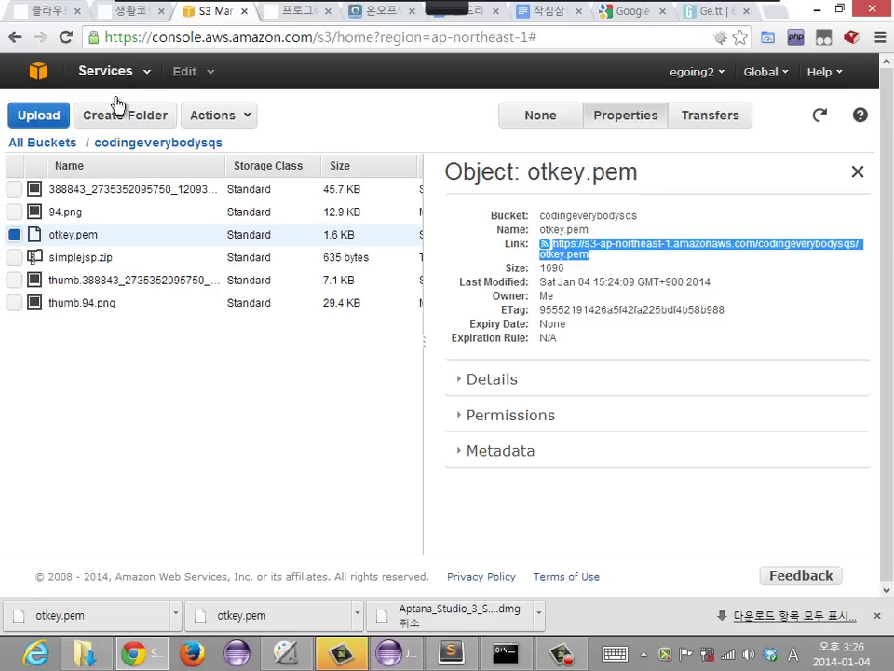
pyautogui.click(119, 78)
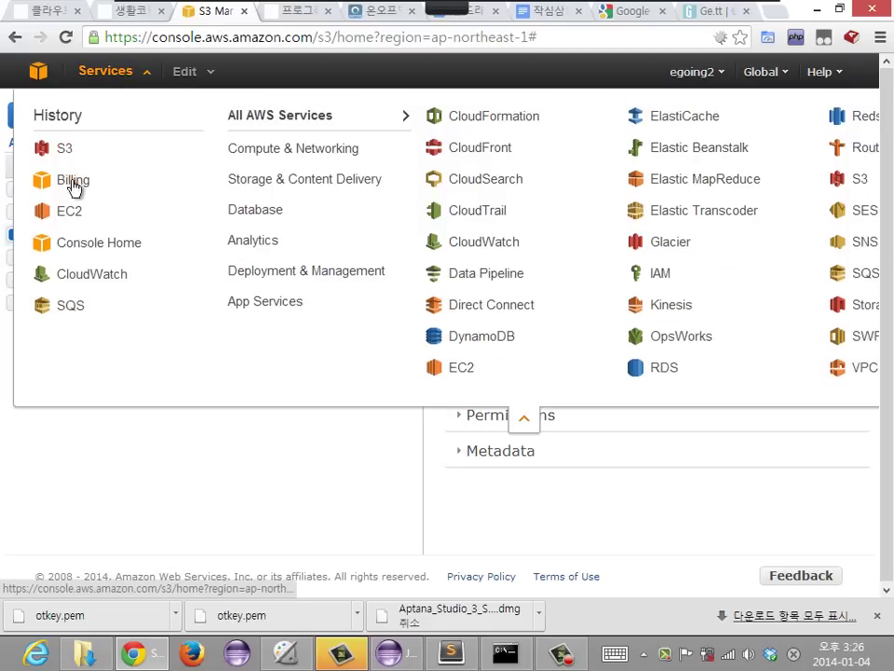
pyautogui.click(69, 213)
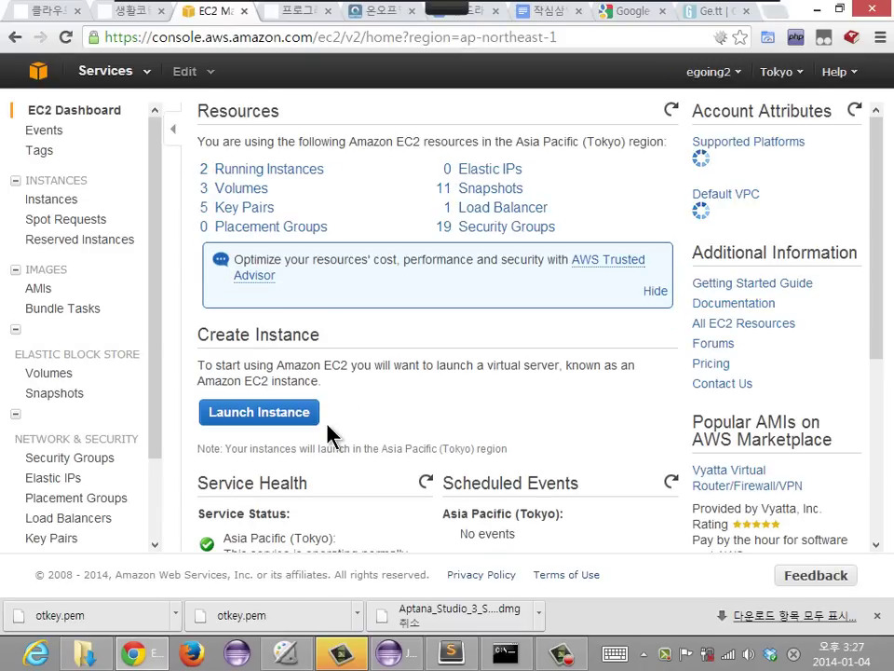
# List the EC2 instances, display the details of instance i-946d6f91 and select its public DNS address.
pyautogui.click(63, 201)
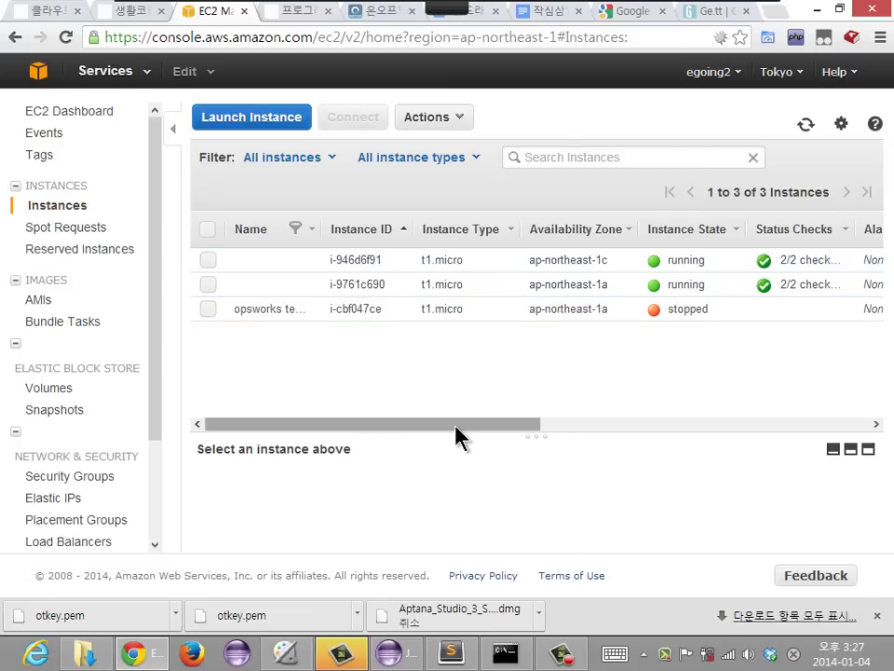
pyautogui.moveTo(456, 428); pyautogui.dragTo(652, 518)
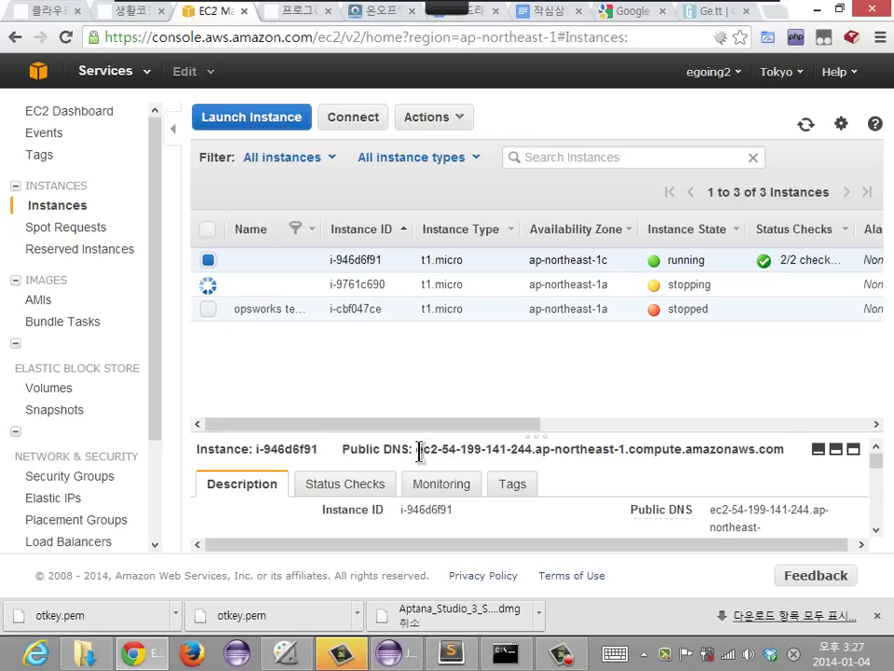
pyautogui.moveTo(418, 449); pyautogui.dragTo(791, 451)
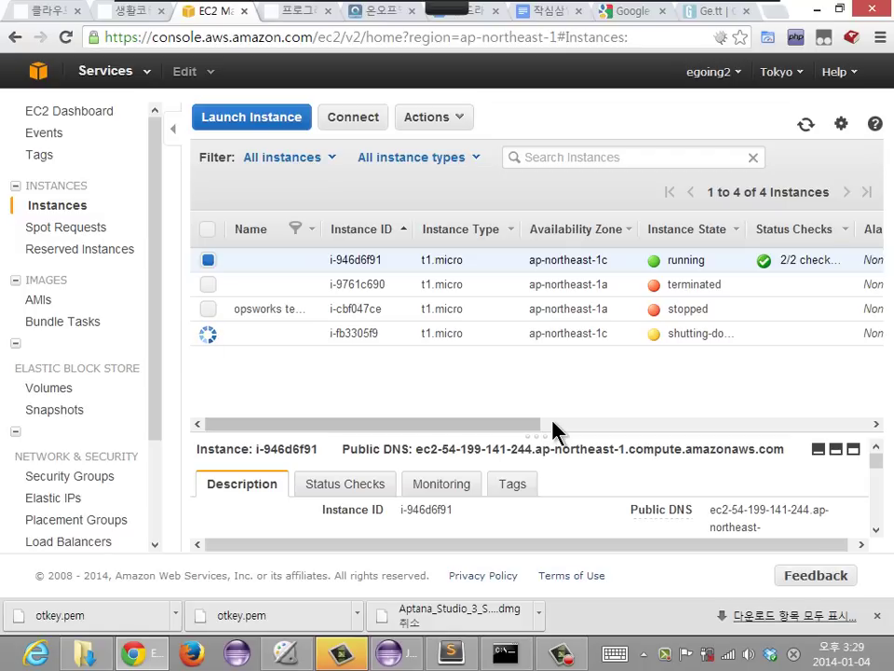
# In the shared document, break the host name onto a new line after "ap-northeast-1", and return to the EC2 console.
pyautogui.hotkey('ctrl', '7')
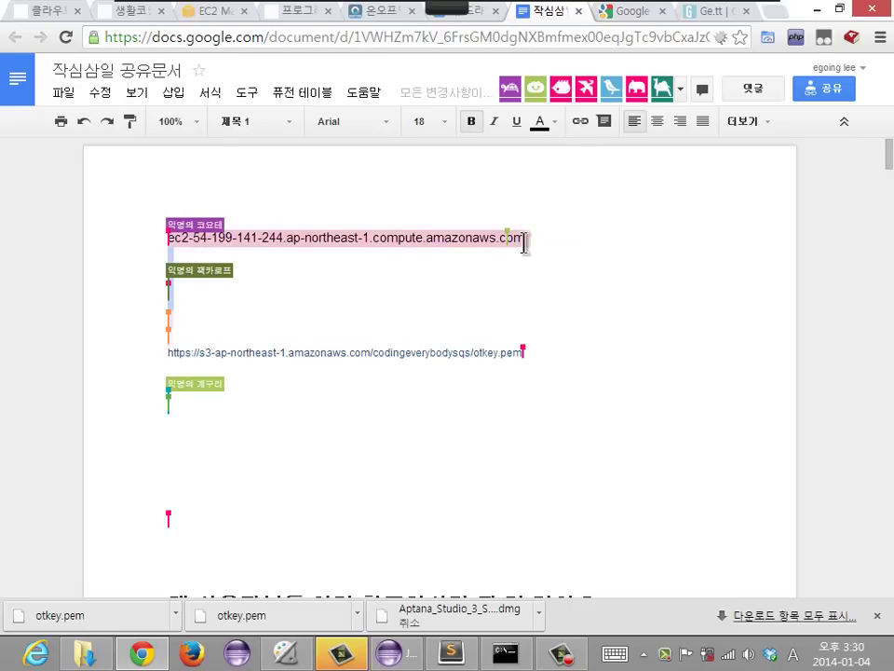
pyautogui.click(369, 238)
pyautogui.press('Return')
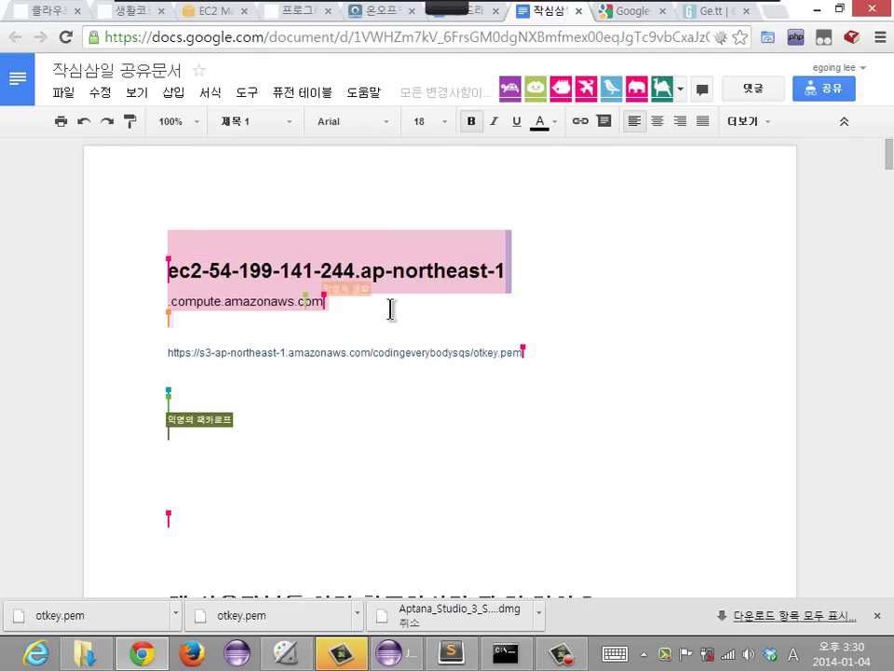
pyautogui.click(390, 309)
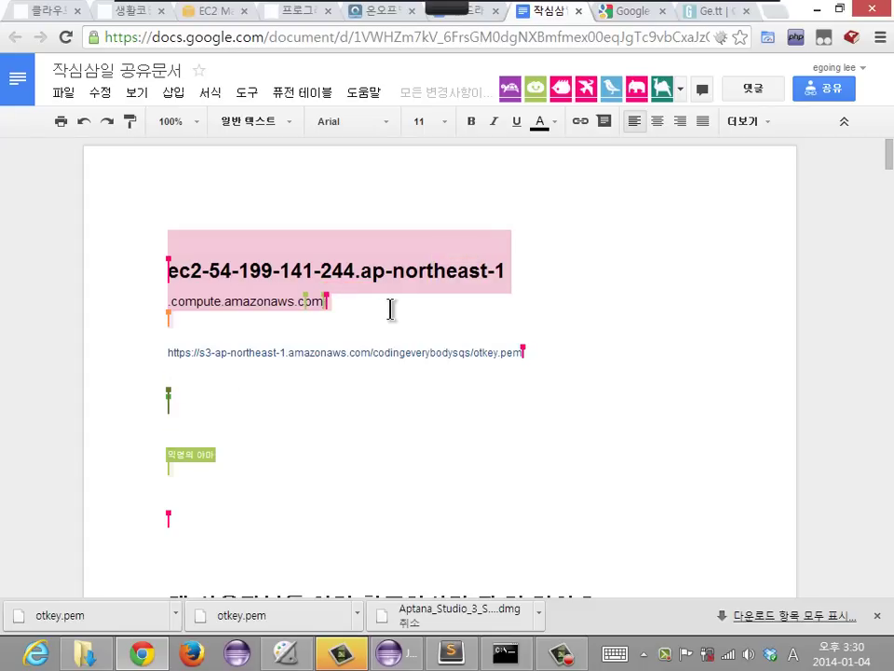
pyautogui.click(206, 13)
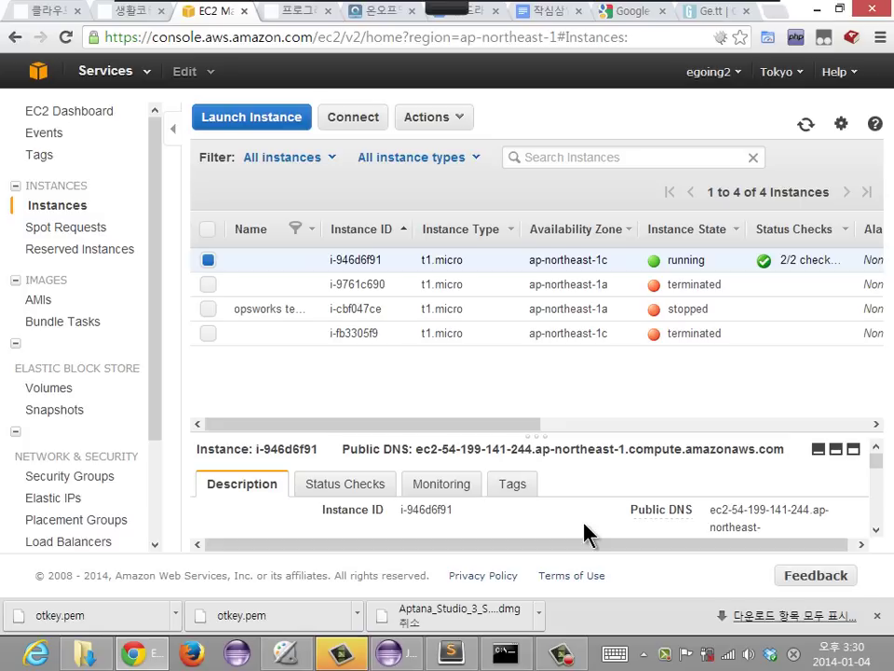
# Launch Xshell 4 and maximize its window.
pyautogui.press('super')
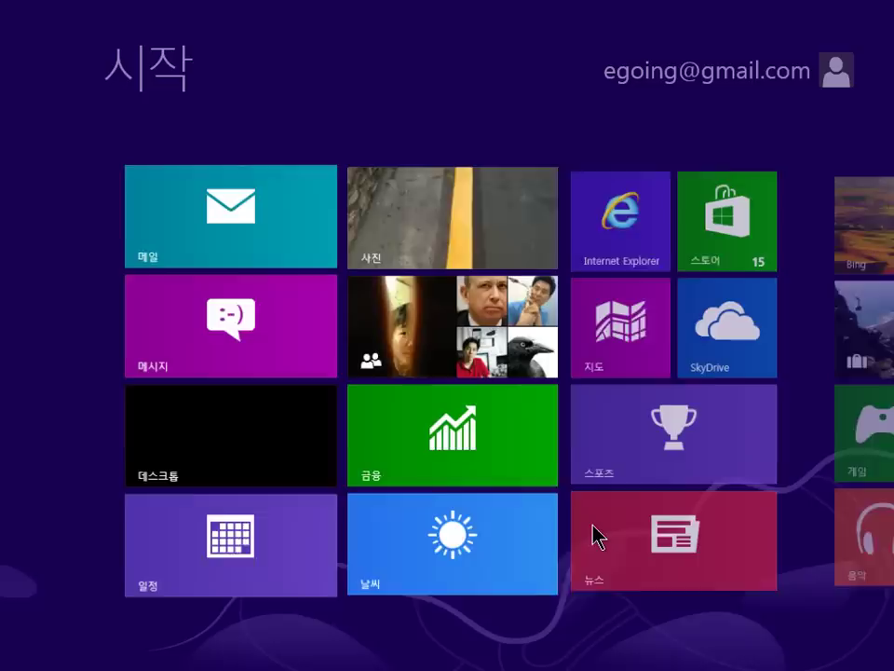
pyautogui.write('xshe')
pyautogui.press('Return')
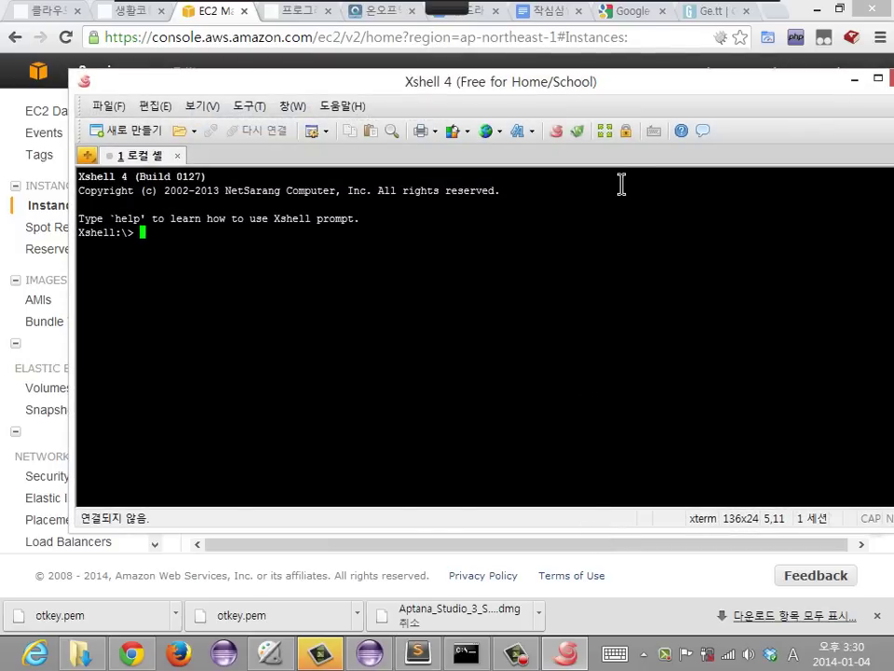
pyautogui.doubleClick(694, 93)
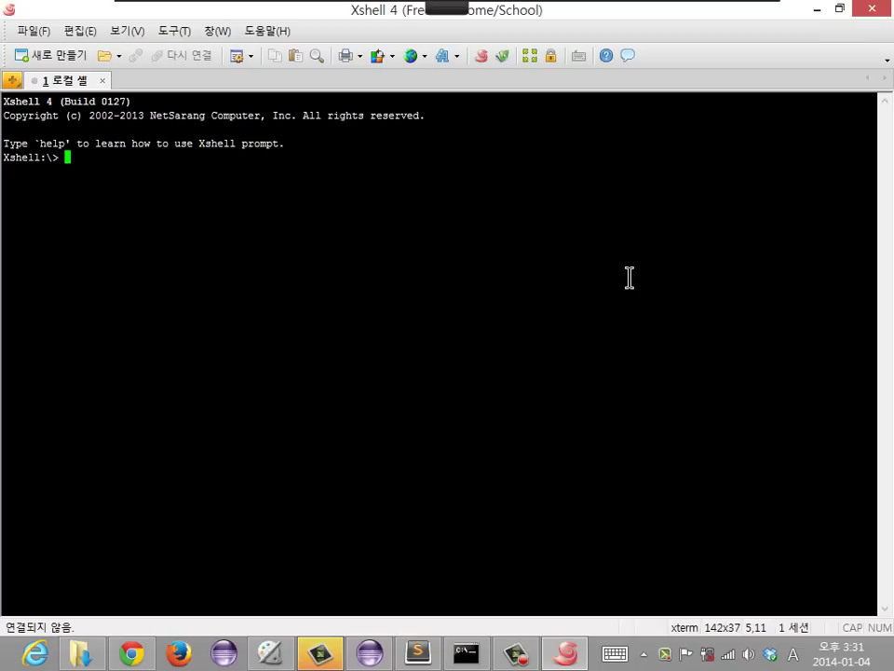
# Open the saved sessions list in Xshell and clear its selection, ready for creating a new session.
pyautogui.click(60, 55)
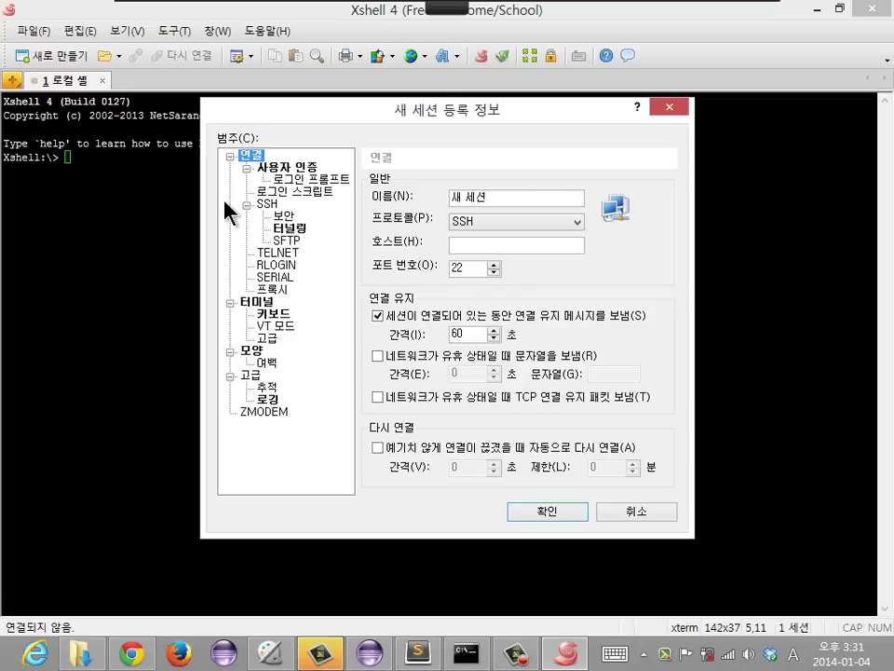
pyautogui.press('Escape')
pyautogui.click(105, 55)
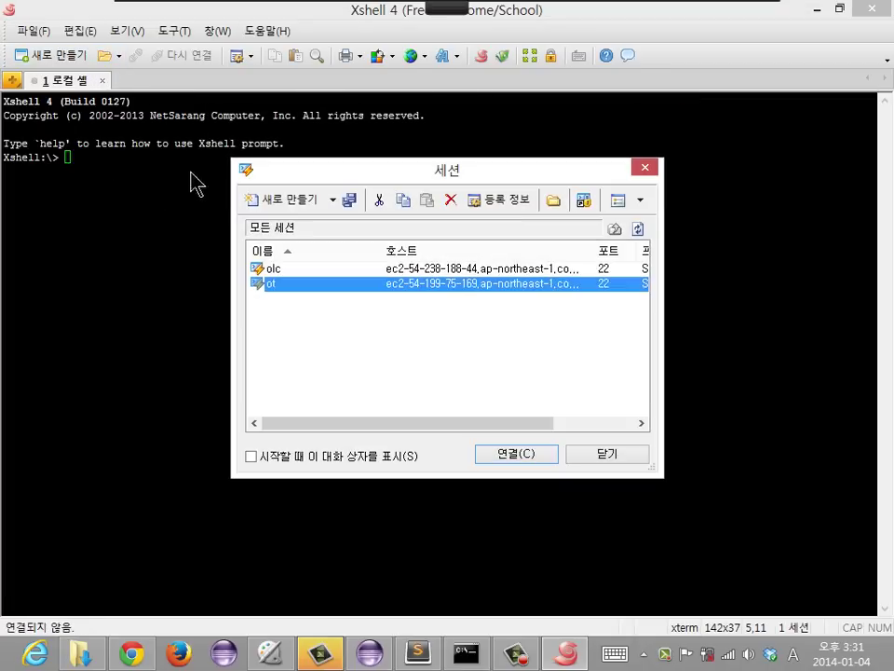
pyautogui.click(416, 377)
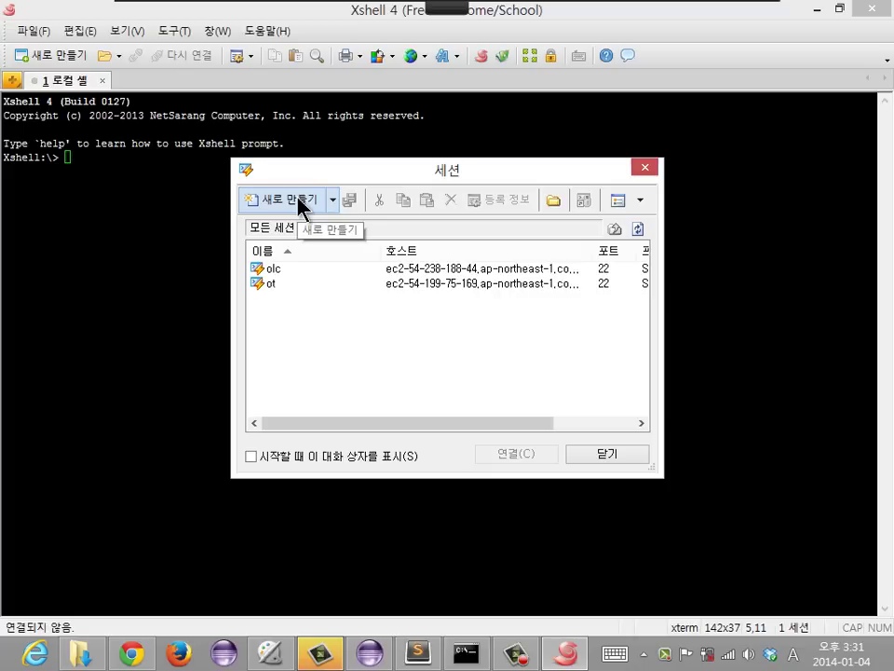